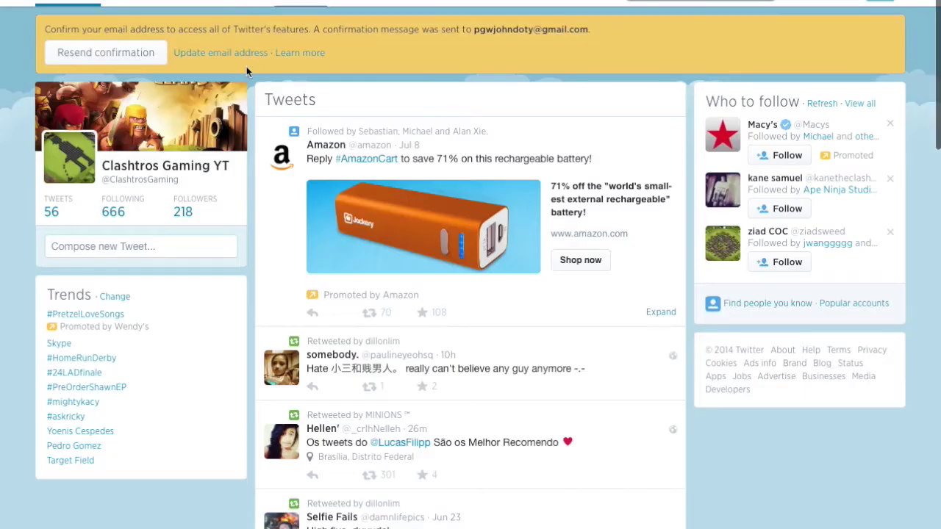
Check Twitter notifications and the home timeline, then open Unfollowers.com from the Bing results.
click(174, 1)
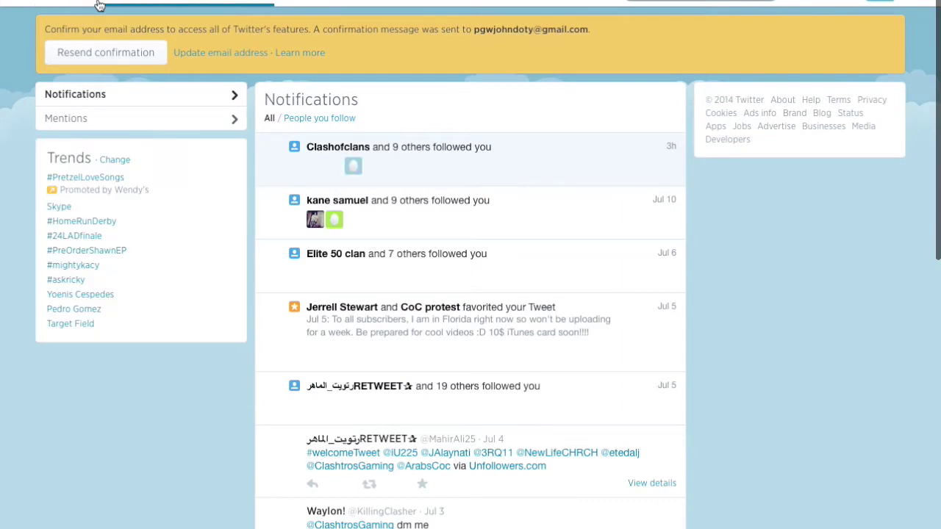
click(89, 5)
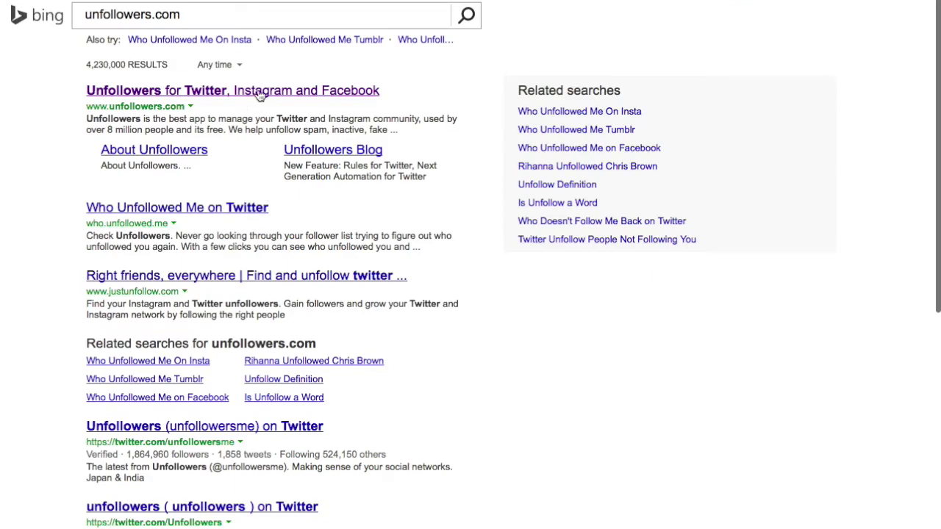
click(259, 91)
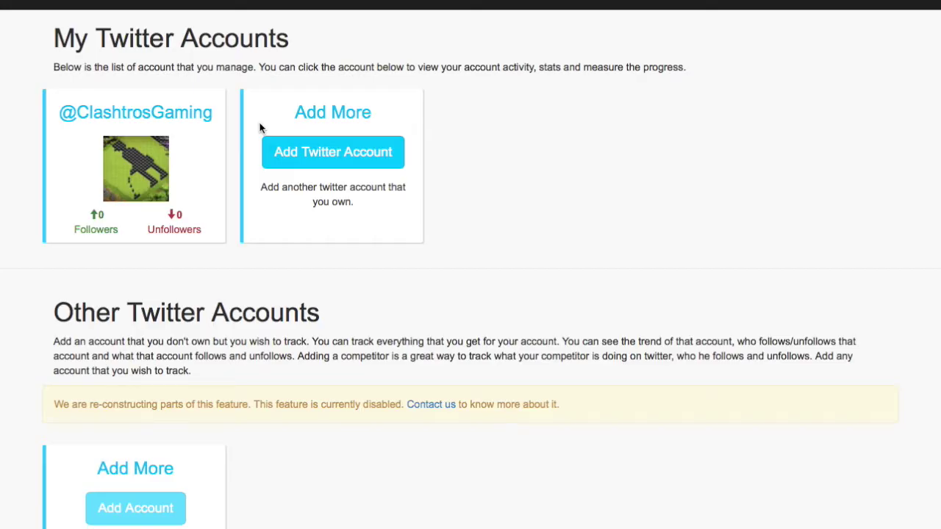
click(146, 171)
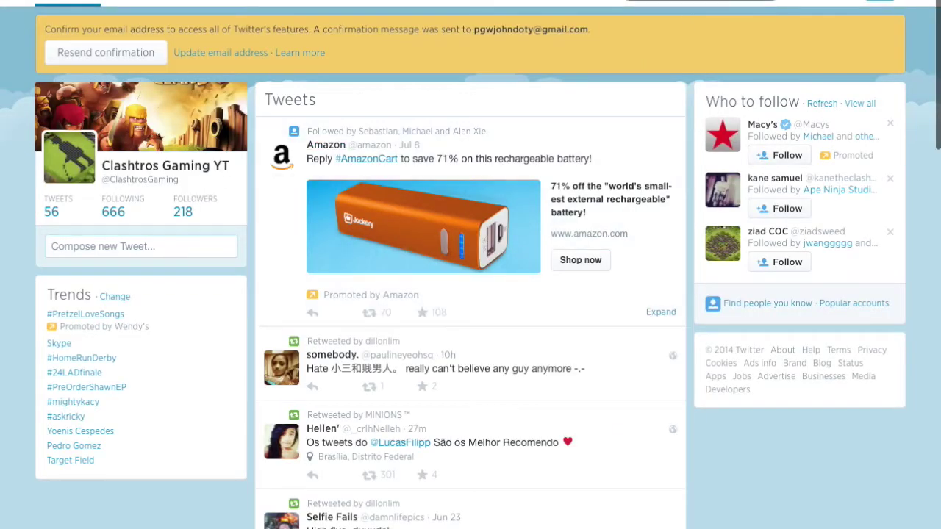
click(671, 6)
text(clash)
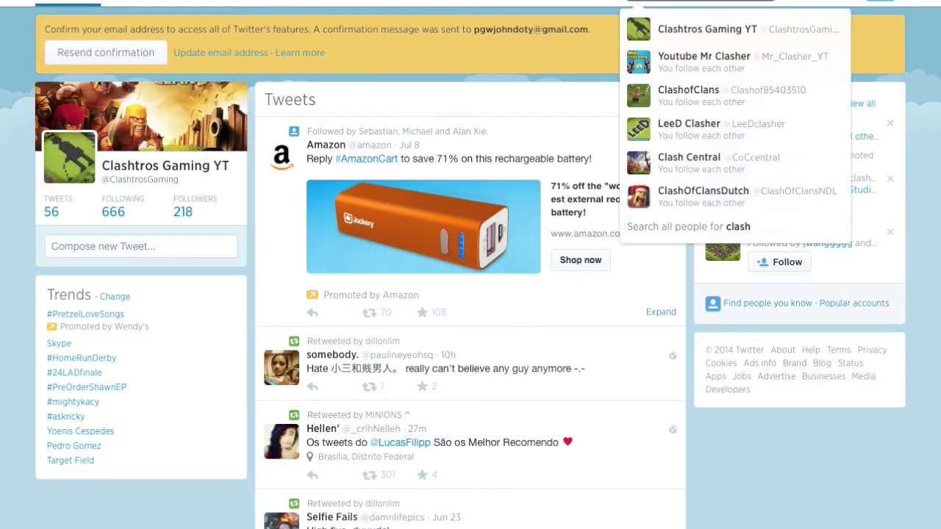
text( of cl)
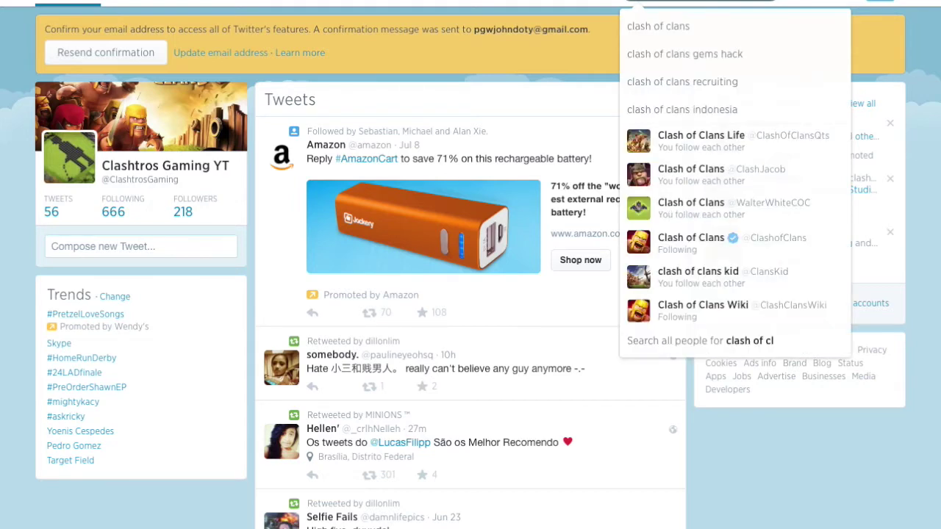
Search Twitter for 'clash of clans'.
key(Escape)
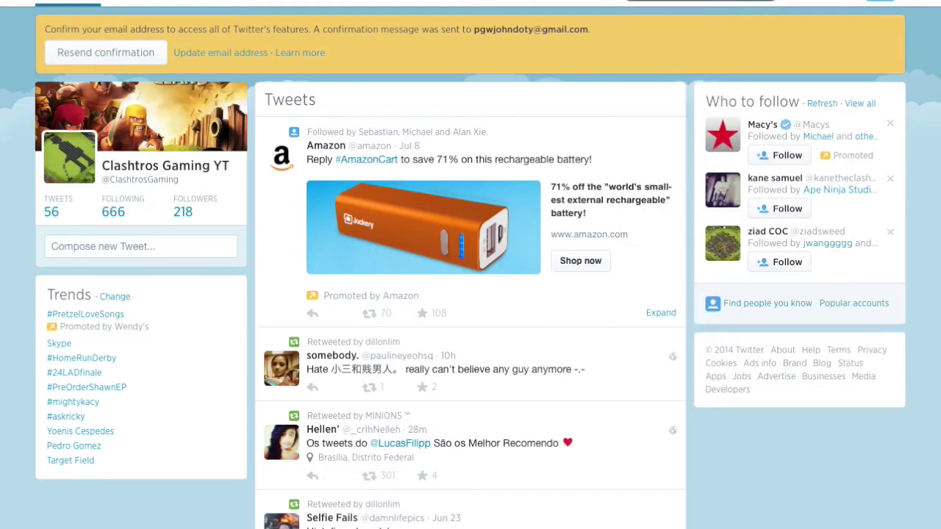
text(ans)
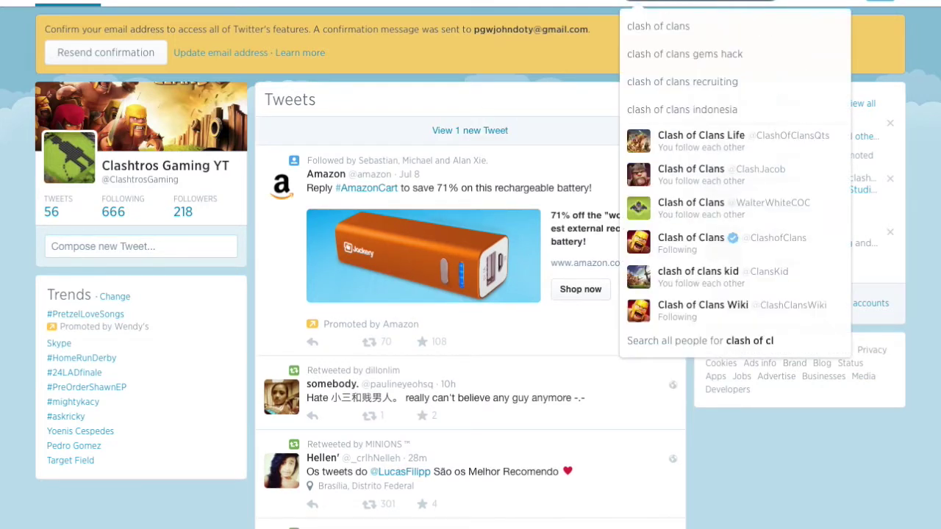
key(Escape)
key(Return)
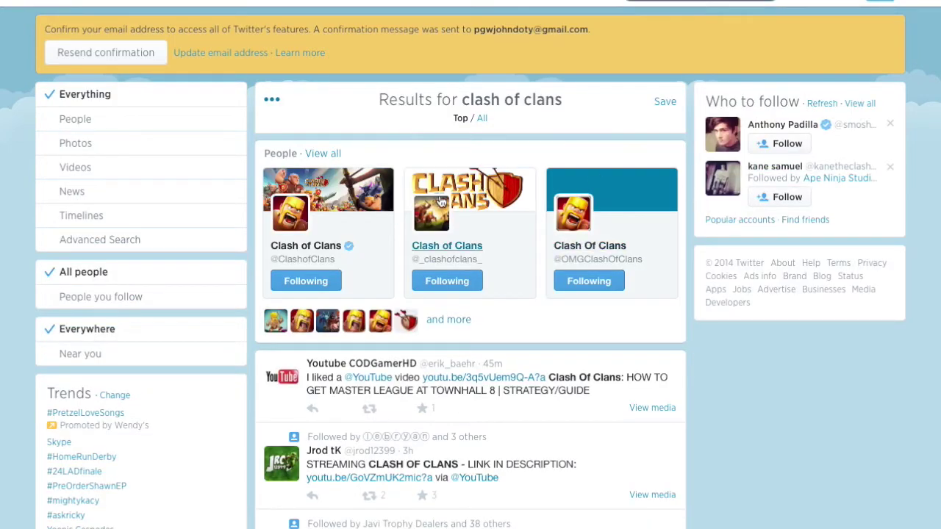
Preview the Clash of Clans profiles and open the verified account's 272K followers.
click(462, 257)
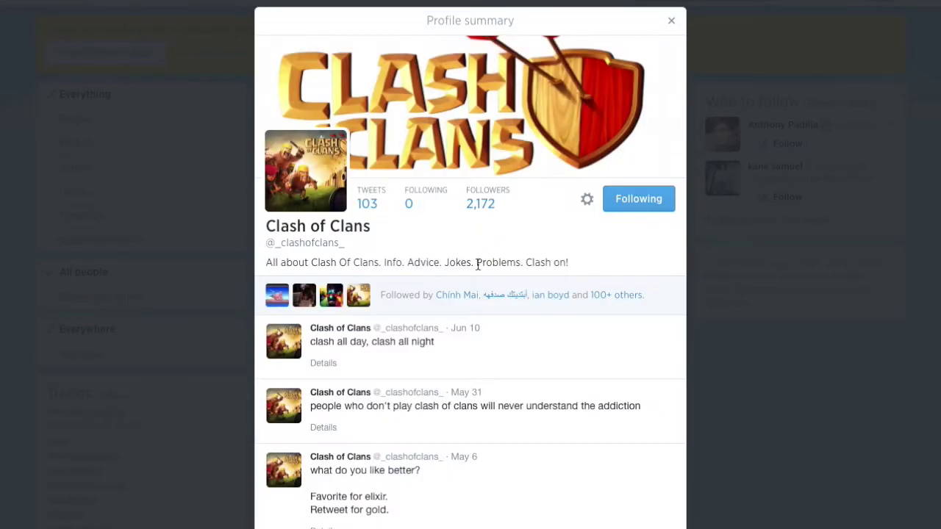
click(671, 21)
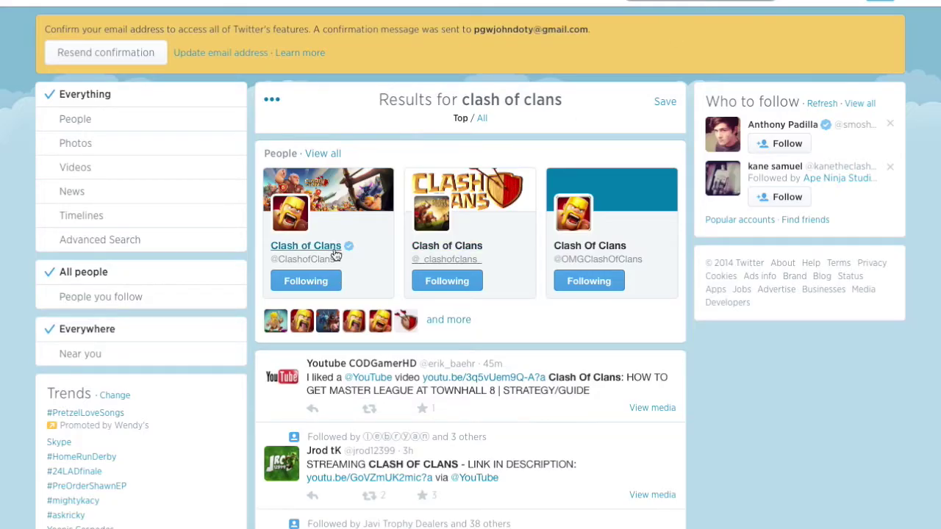
click(335, 254)
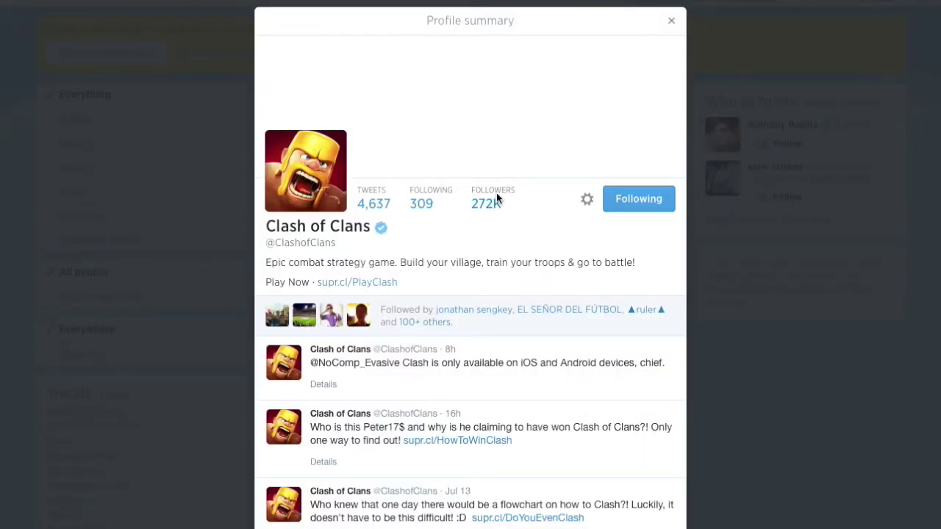
click(496, 195)
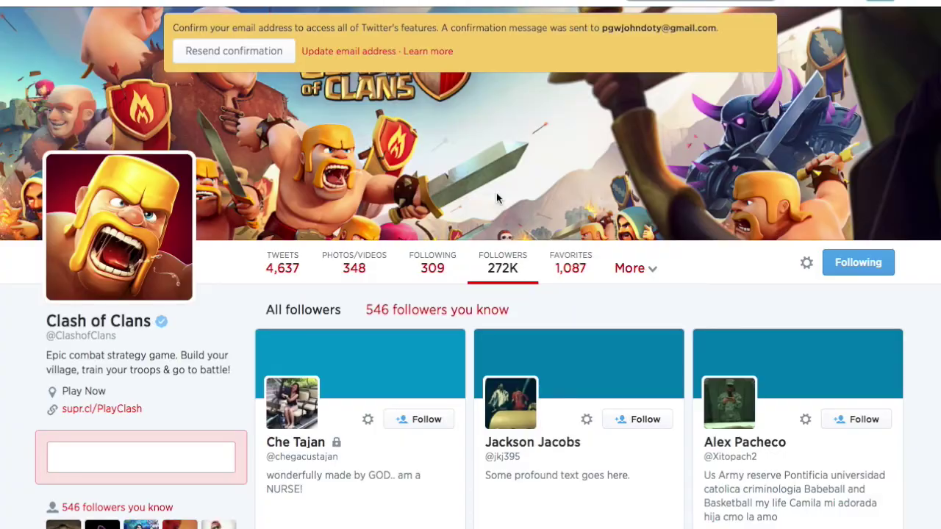
Scroll further down the Clash of Clans followers and focus the search box.
scroll(496, 195, down, 4)
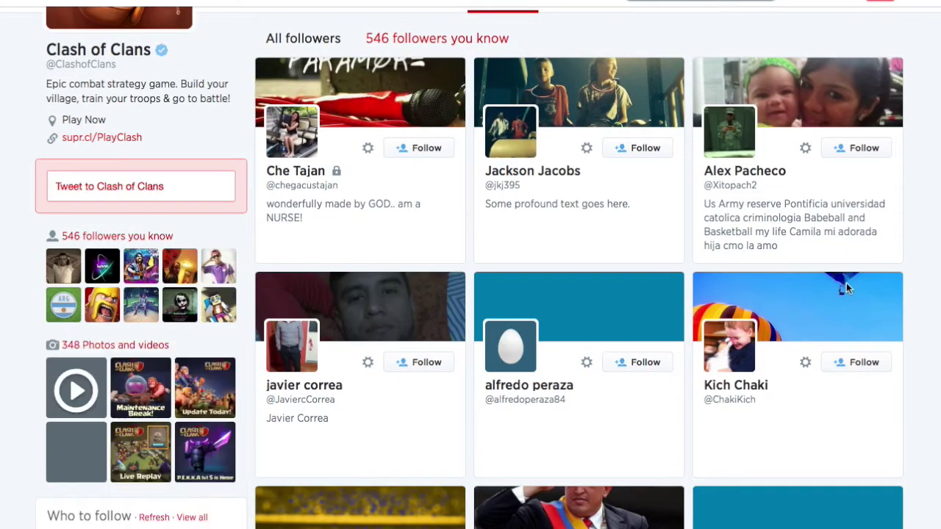
scroll(782, 389, down, 3)
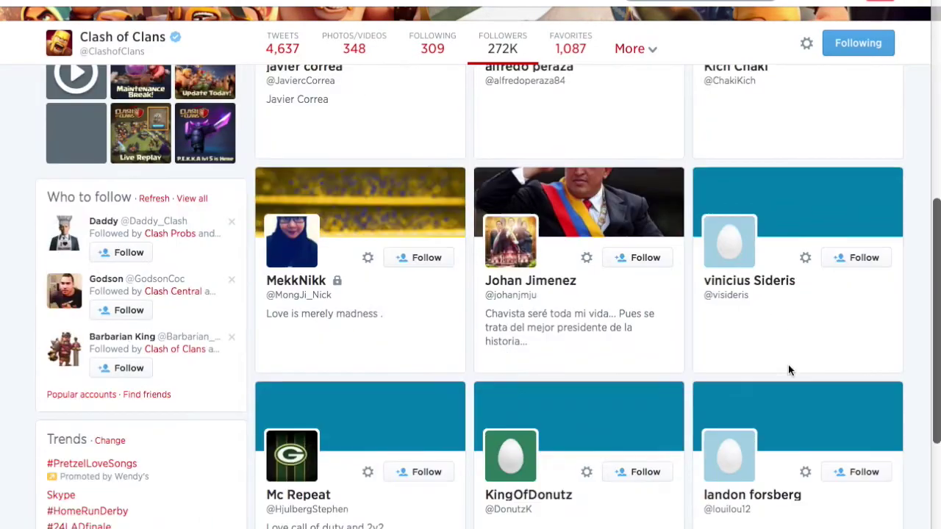
scroll(733, 340, down, 2)
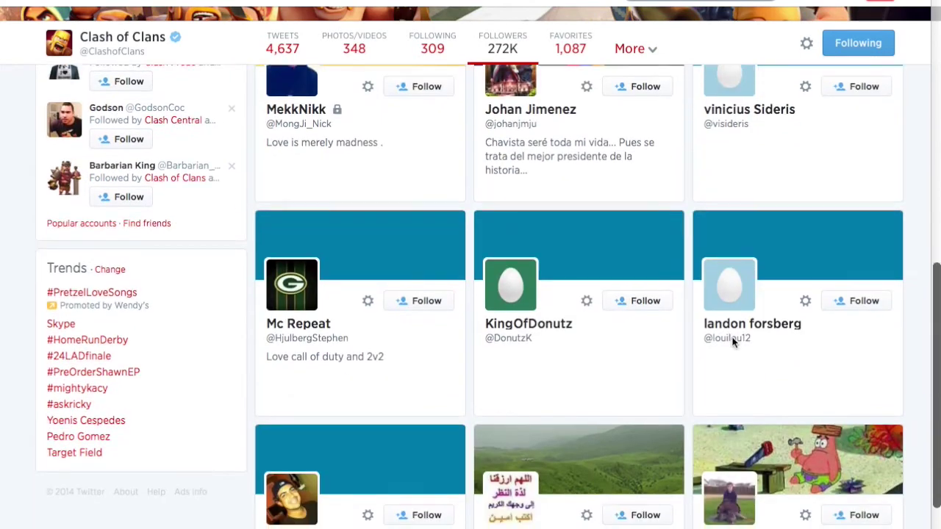
key(slash)
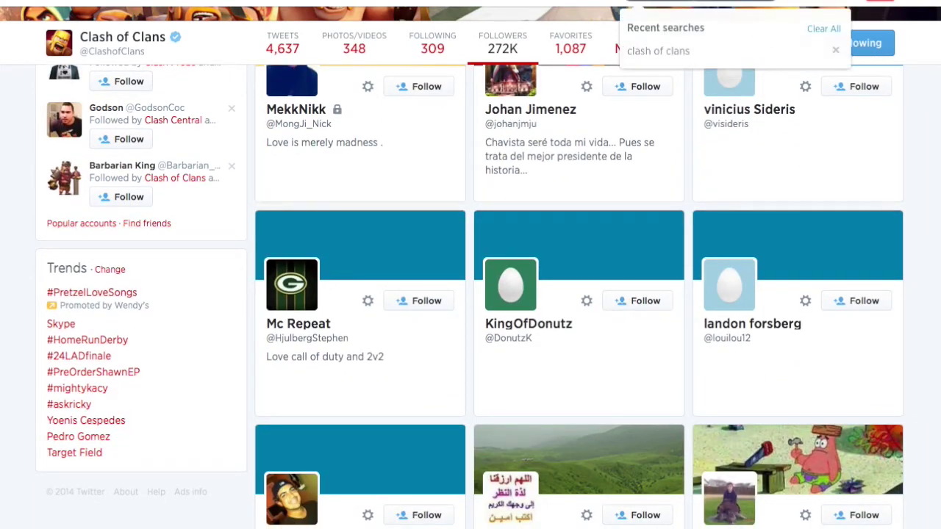
Search Twitter for 'call of duty' and look over the results.
text(call ofd)
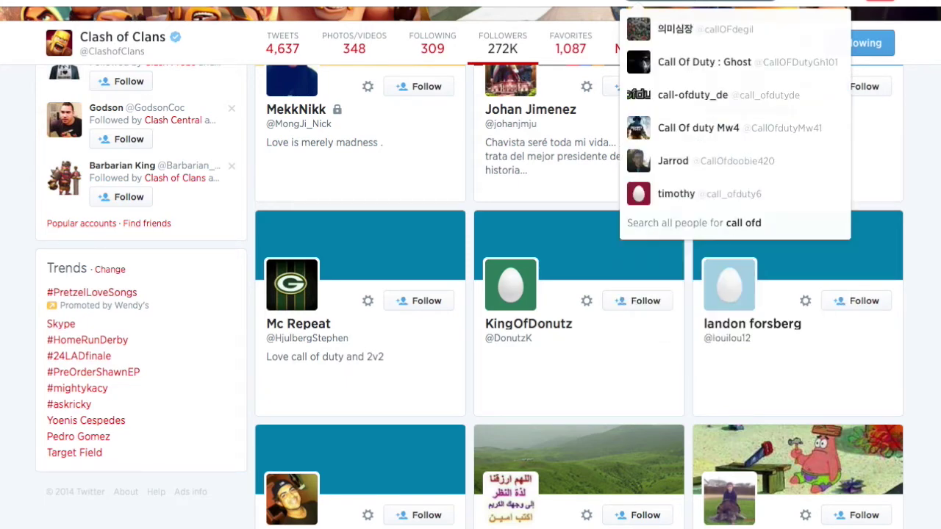
key(Escape)
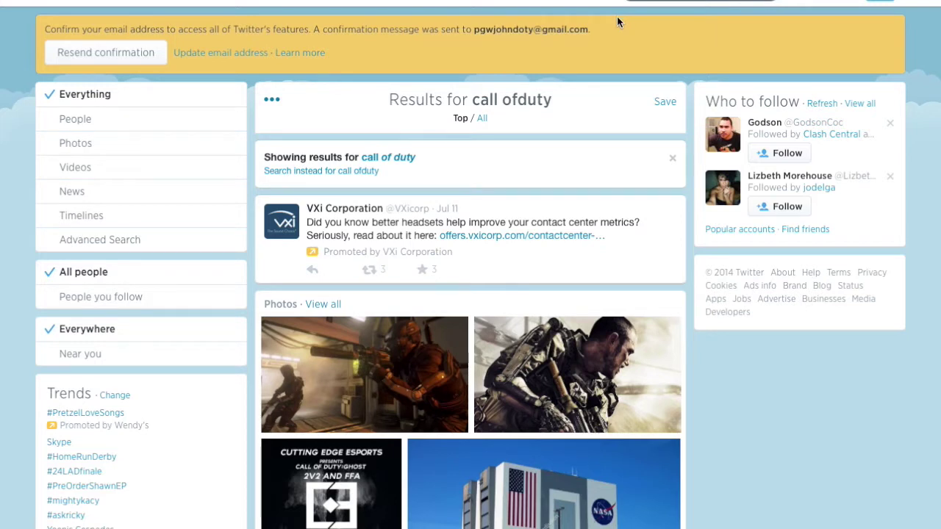
scroll(618, 22, down, 3)
scroll(617, 22, up, 3)
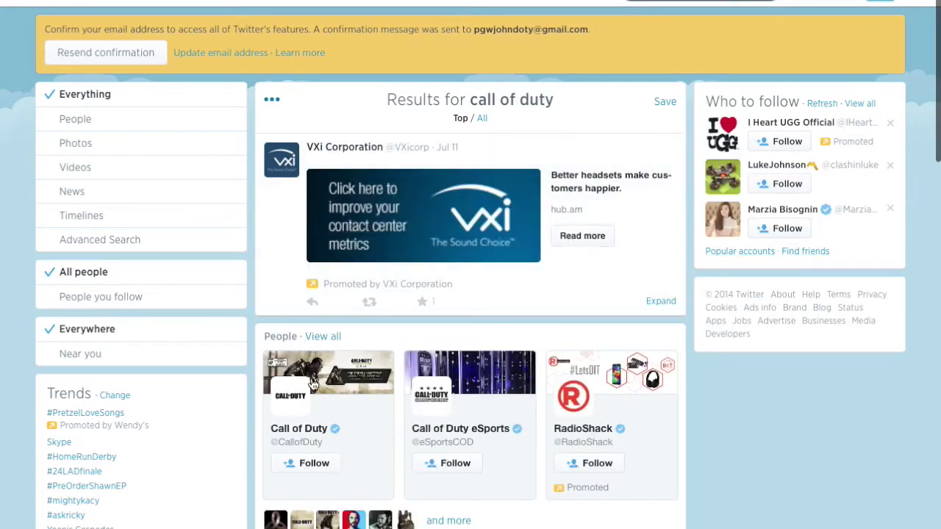
Open the verified Call of Duty profile's 2.03M followers list and browse it.
click(309, 431)
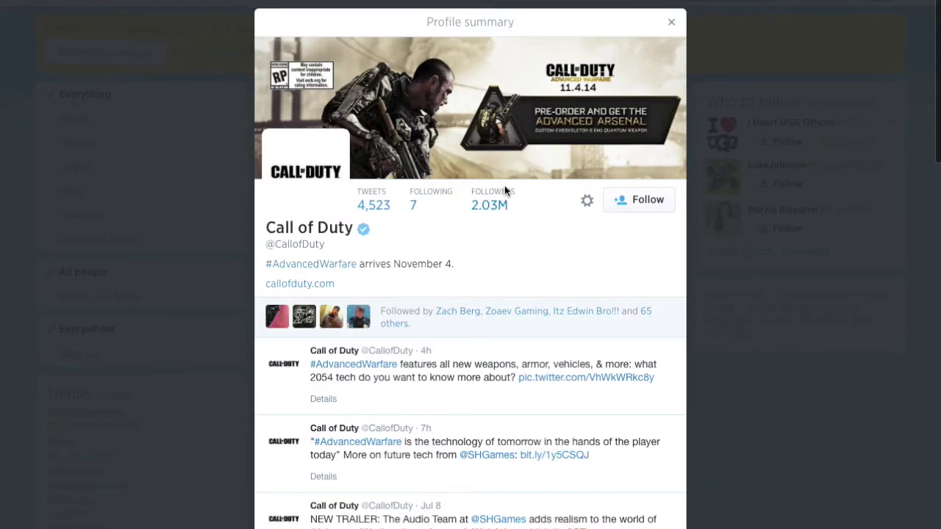
click(503, 189)
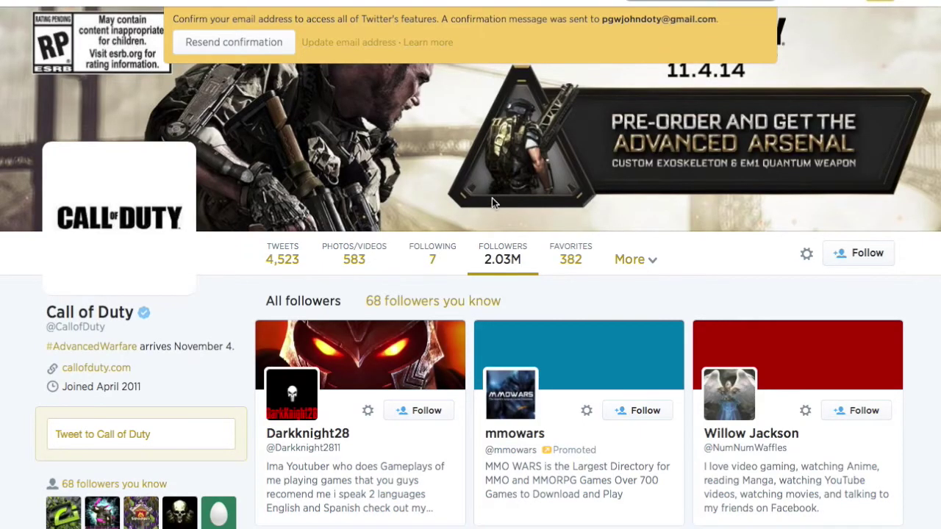
scroll(493, 199, down, 5)
scroll(448, 380, up, 5)
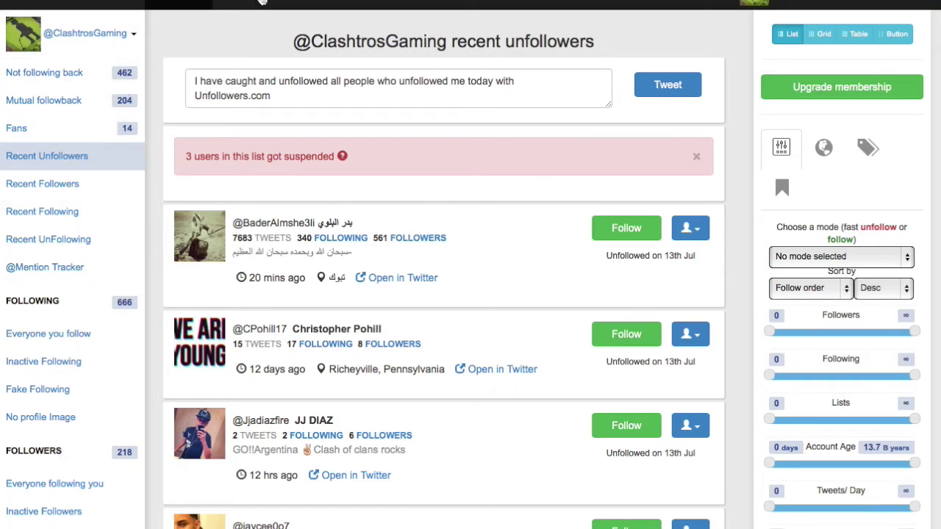
Open Unfollowers.com Settings from the account menu to show the Welcome DM section.
click(379, 3)
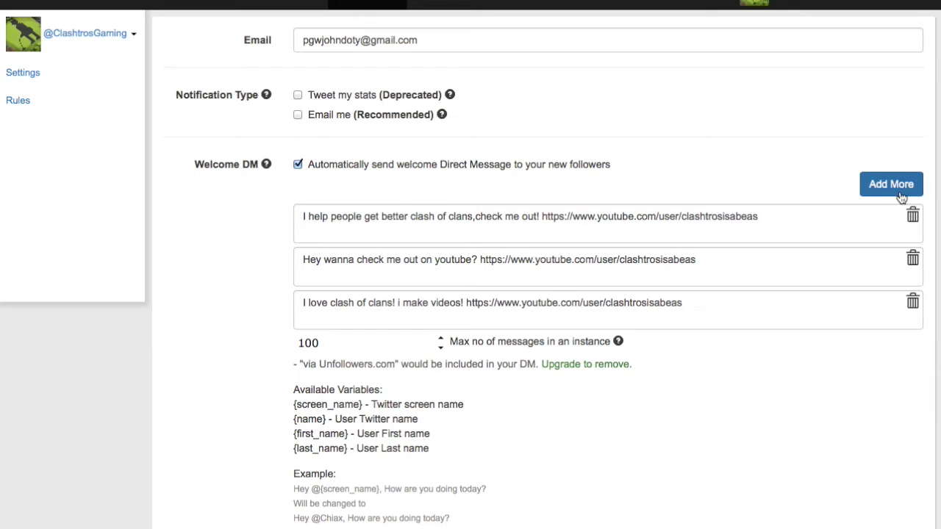
mouse_move(266, 166)
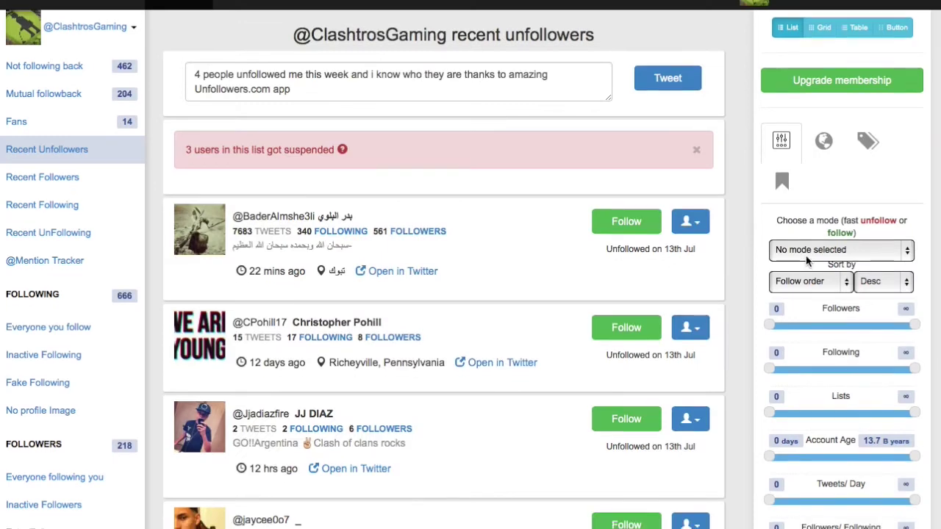
scroll(818, 236, down, 5)
scroll(801, 310, up, 5)
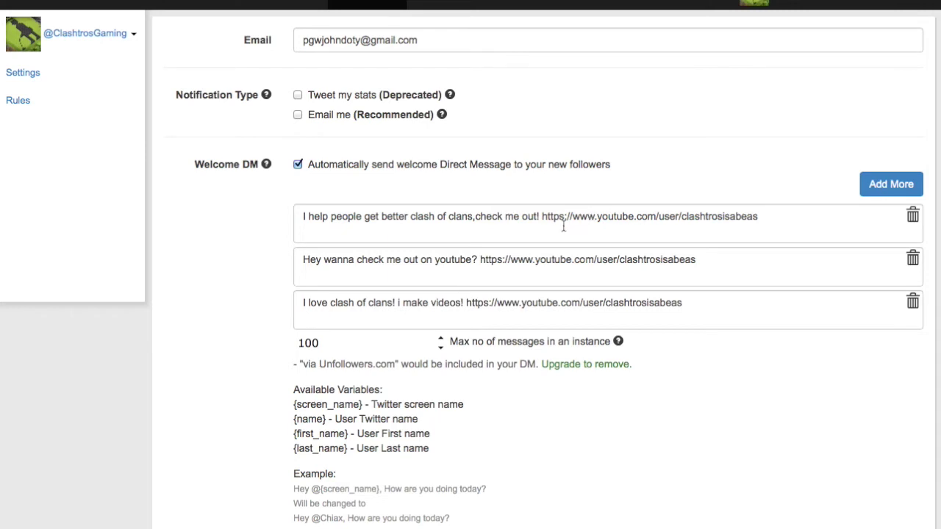
Review the existing Welcome DM texts, then add an empty fourth message box.
drag(542, 216, 762, 216)
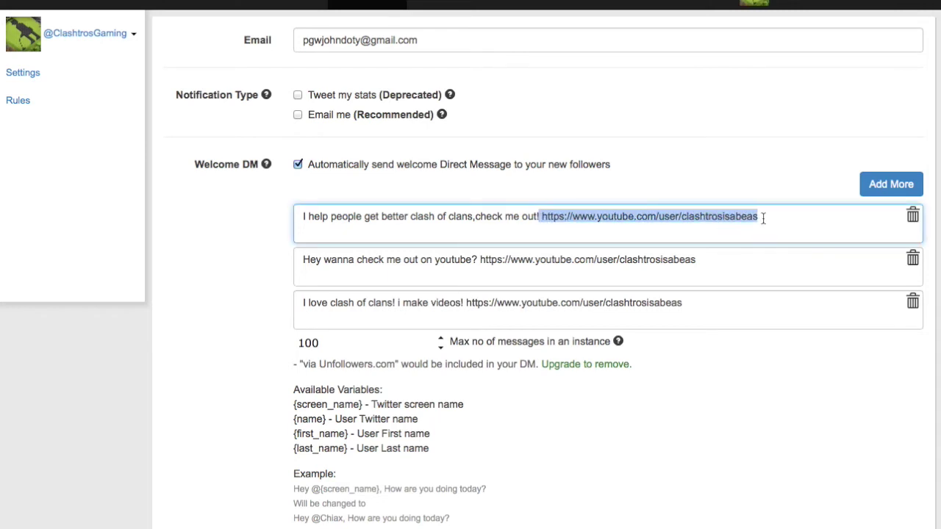
click(693, 263)
drag(705, 262, 310, 239)
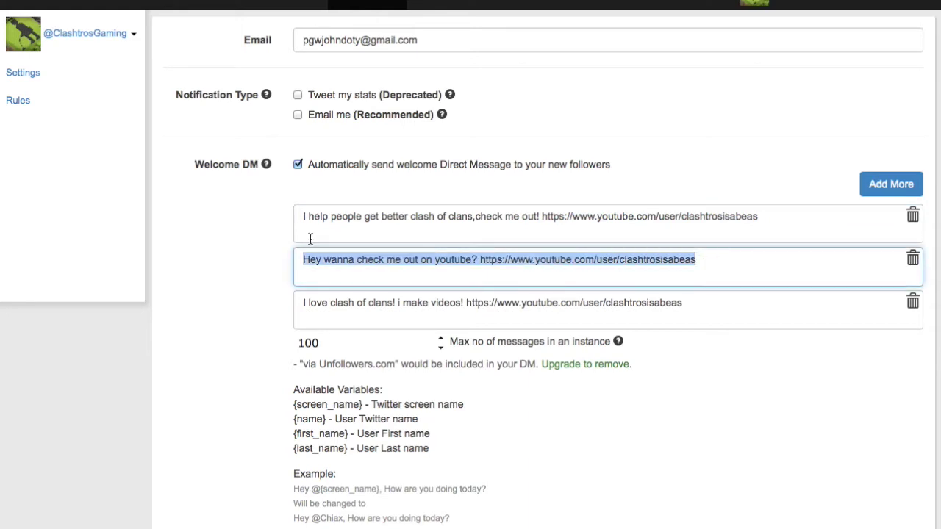
click(240, 274)
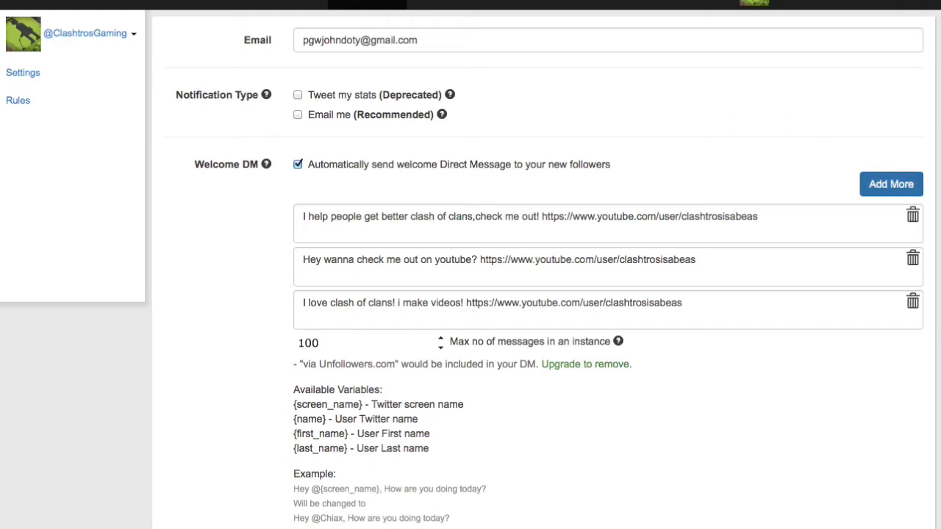
click(902, 184)
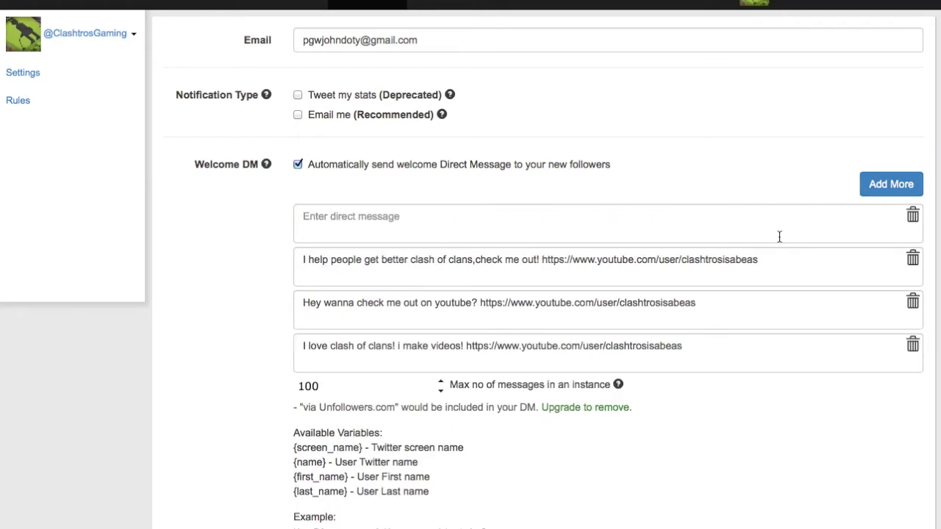
Write 'Hey i make clash videos check them out!' with a placeholder link in the new message.
click(408, 220)
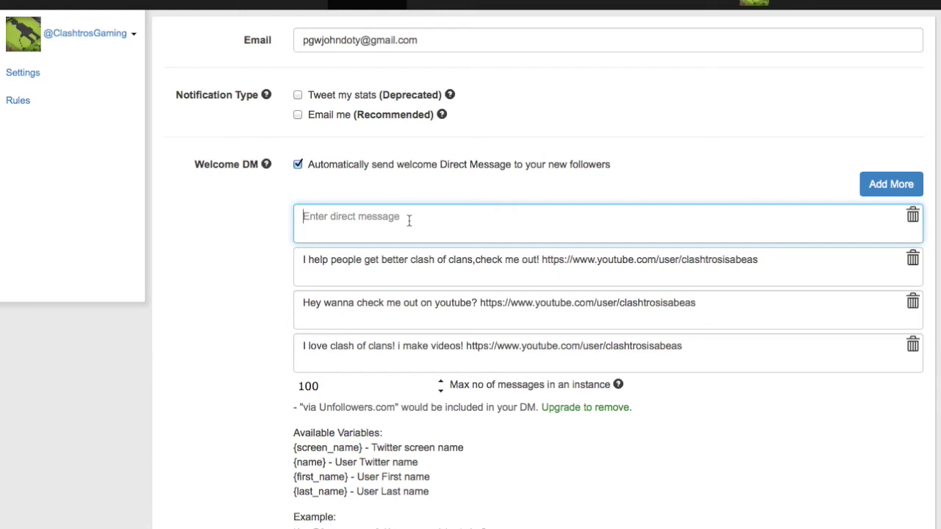
text(Hey i make clash vi)
text(deo)
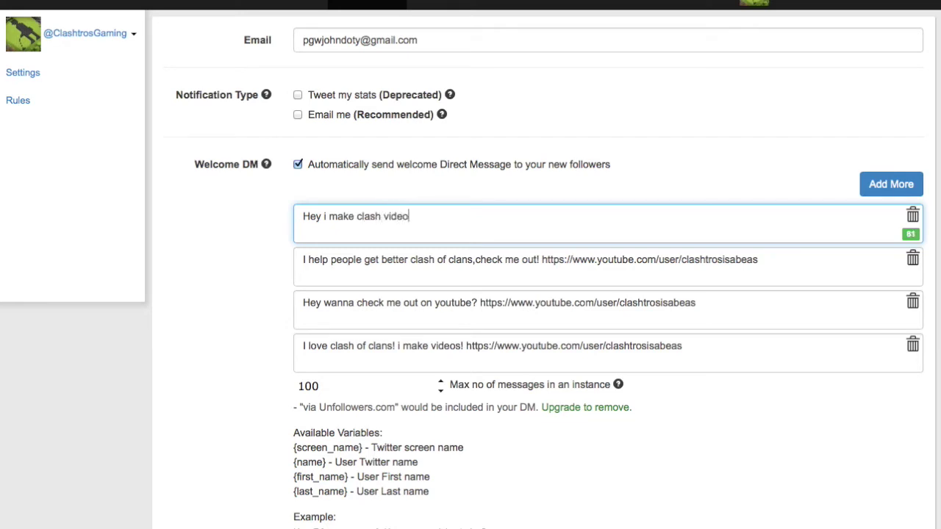
text(s check them out!)
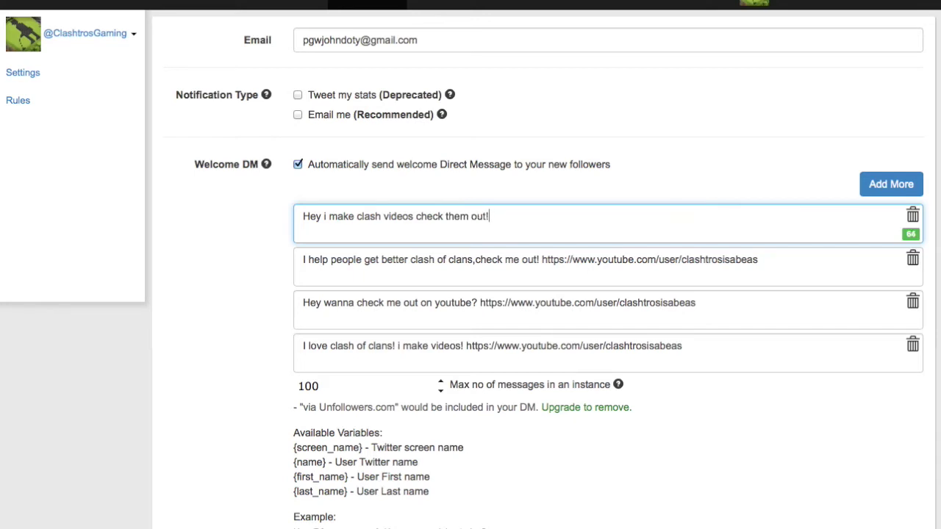
text( wwww.jddkfdighuidhf)
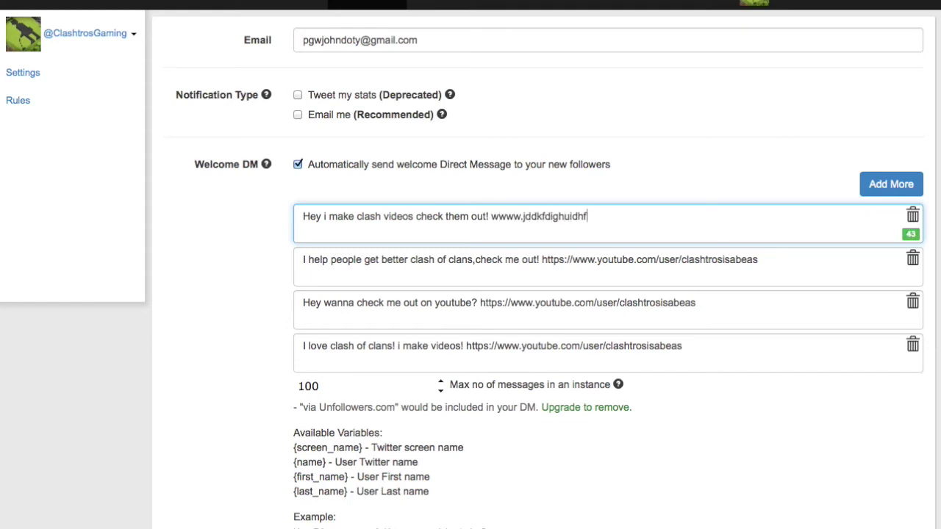
Clear the draft message's text and delete its empty row.
key(ctrl+a)
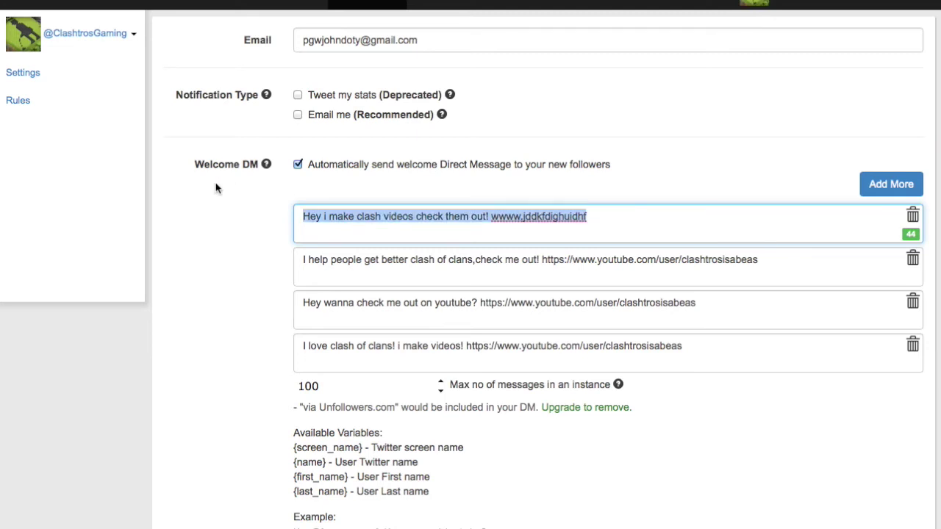
key(BackSpace)
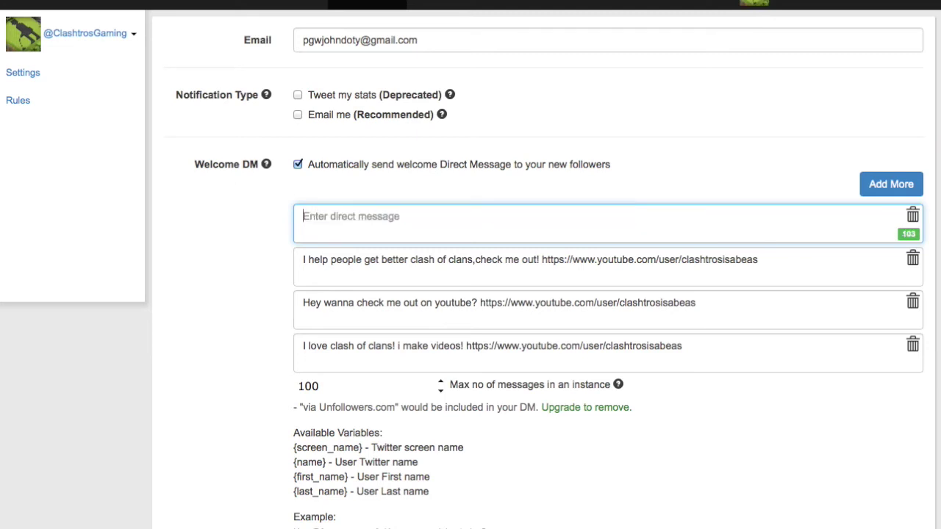
click(628, 131)
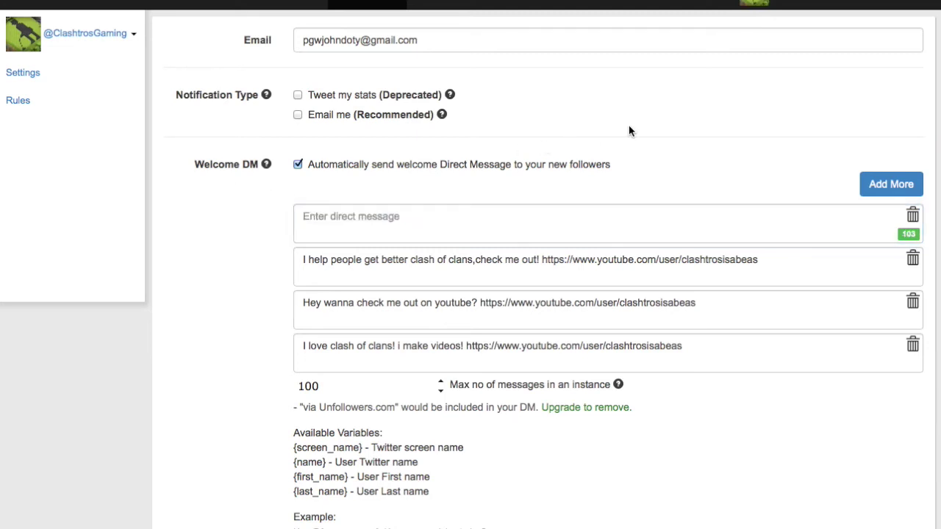
click(914, 219)
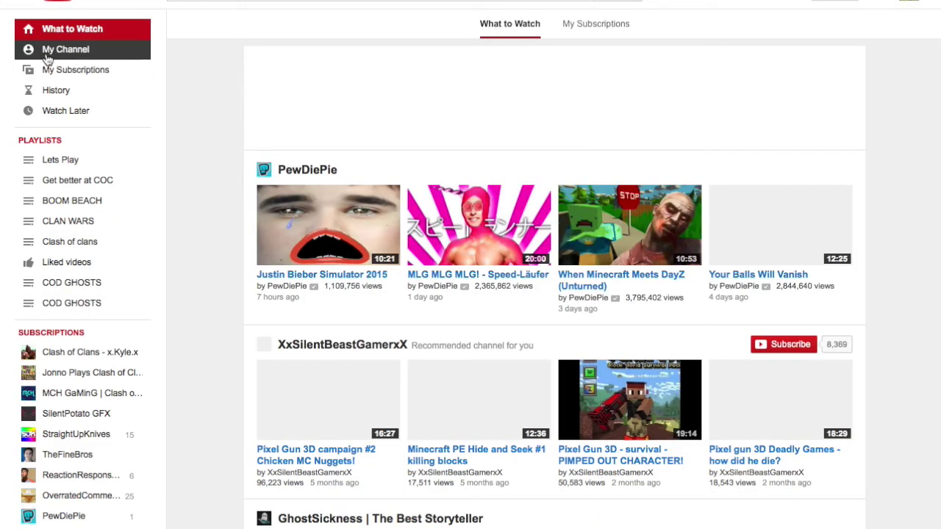
Go to the Clashtros Gaming channel and browse its 107 subscribers in Creator Studio.
click(64, 51)
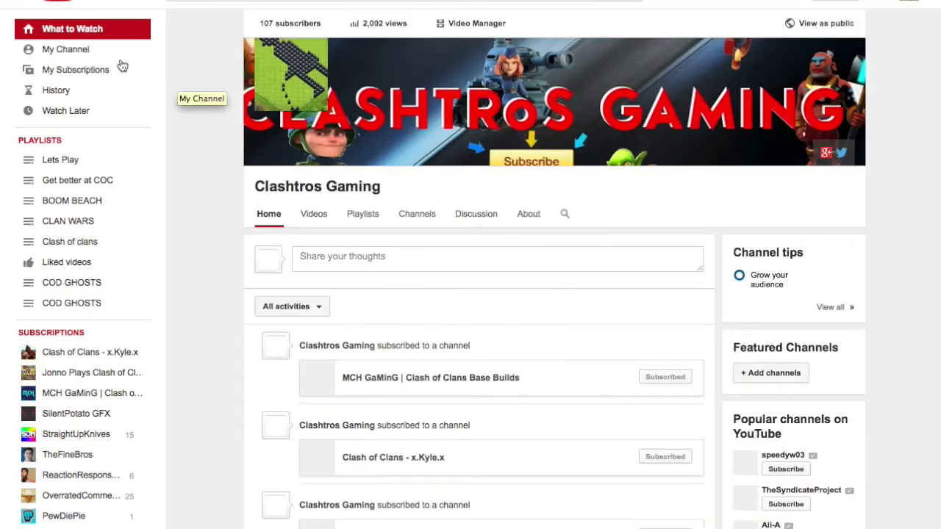
click(305, 25)
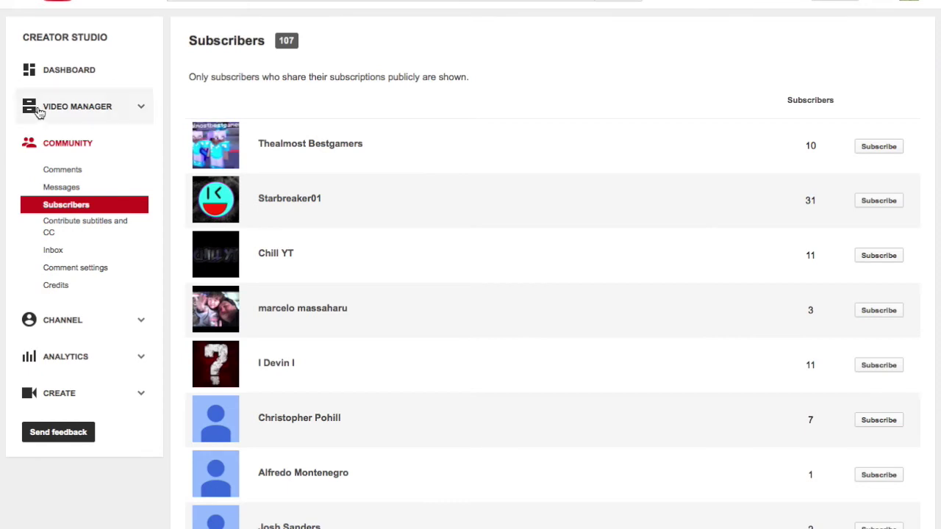
scroll(349, 260, down, 15)
scroll(345, 257, up, 20)
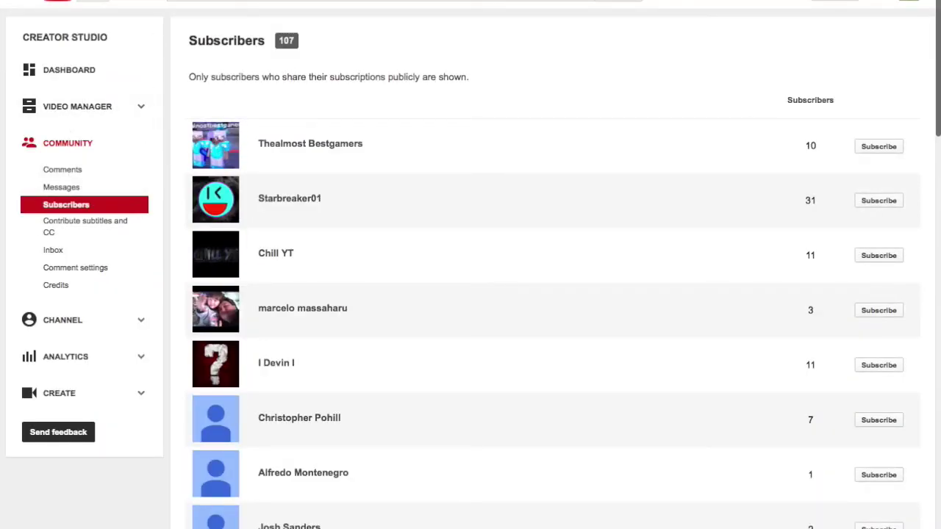
scroll(470, 294, down, 1)
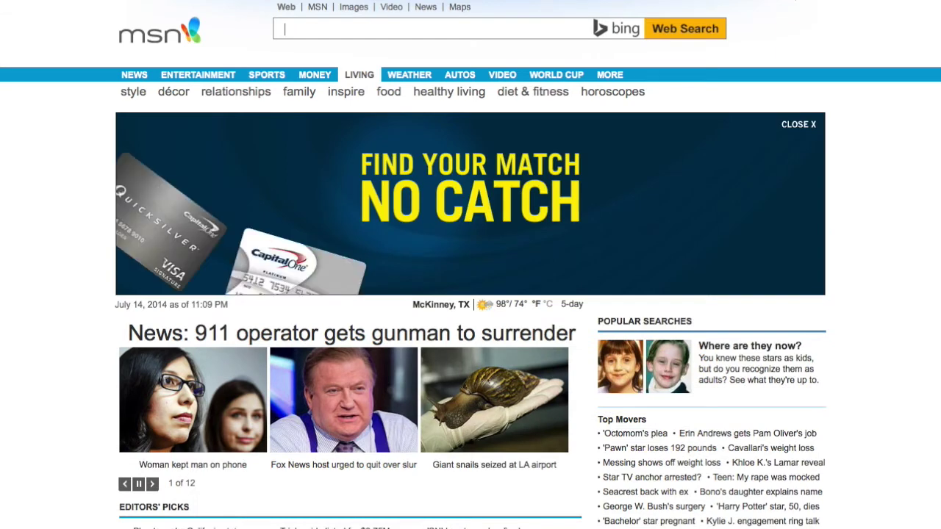
text(u)
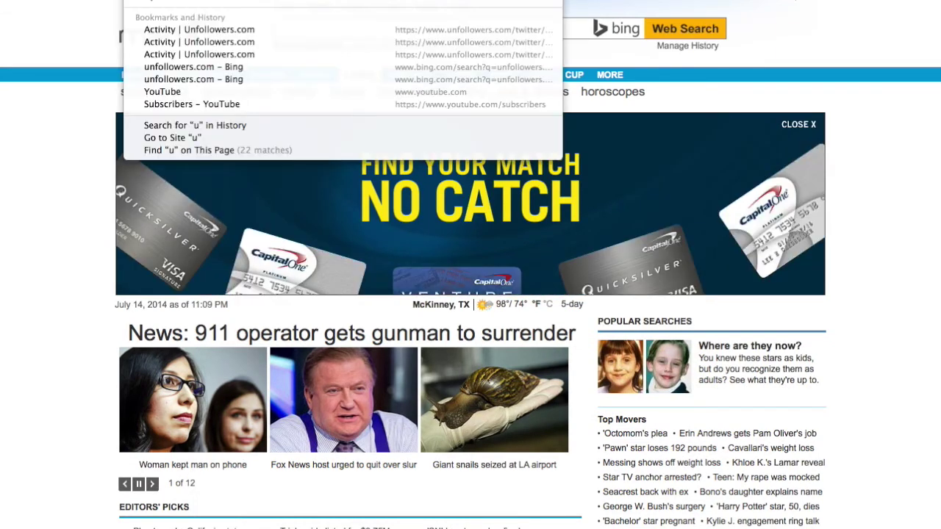
text(nfollowers)
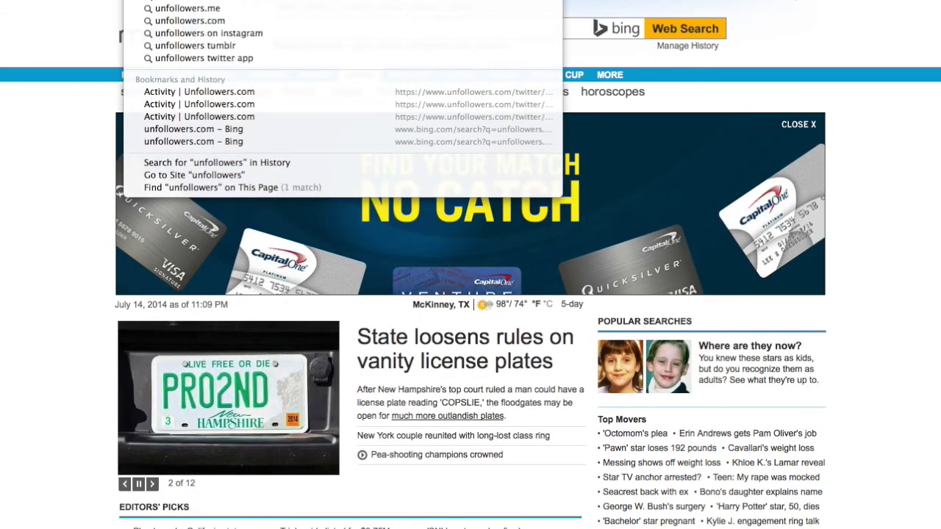
key(Return)
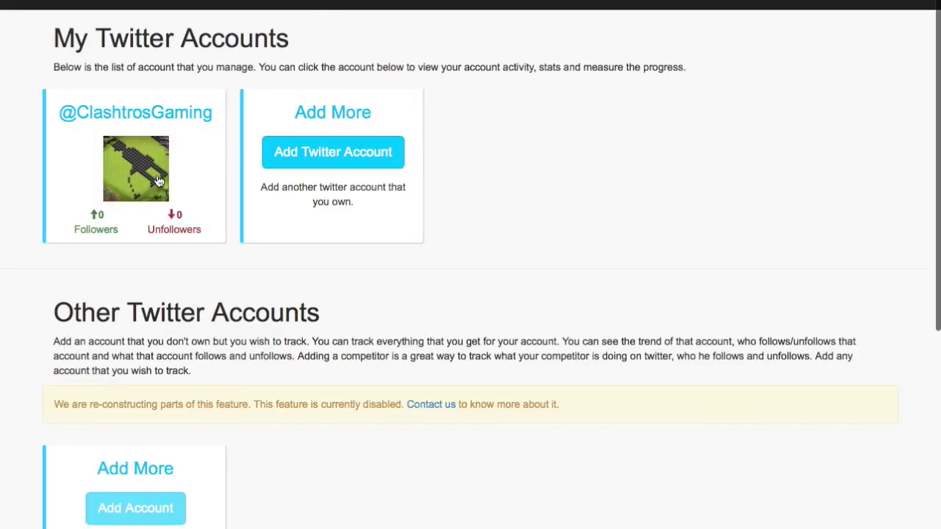
click(159, 176)
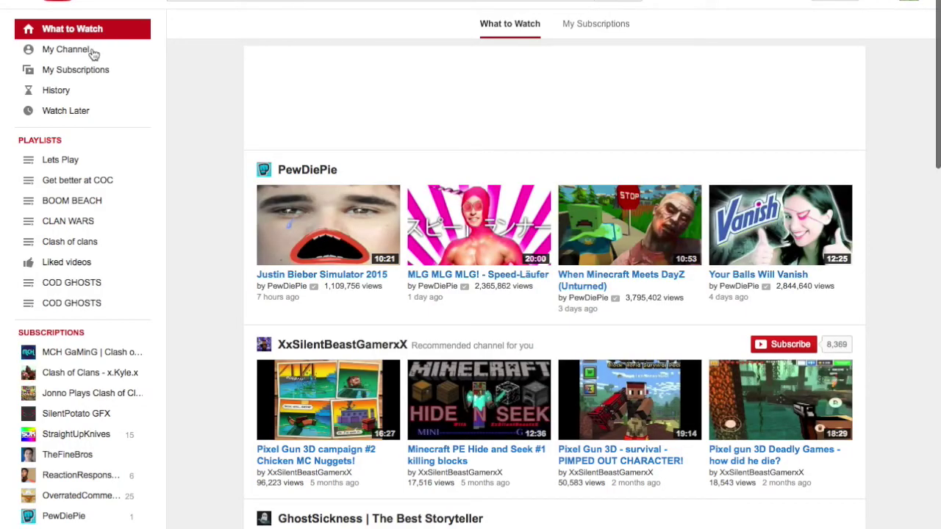
Browse the Clashtros Gaming channel's uploaded videos via My Channel's Videos tab.
click(92, 53)
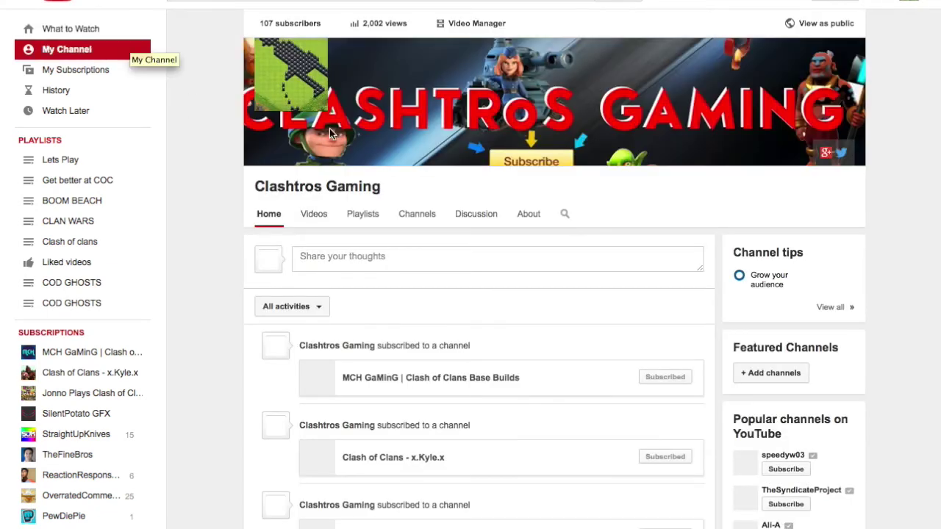
click(314, 213)
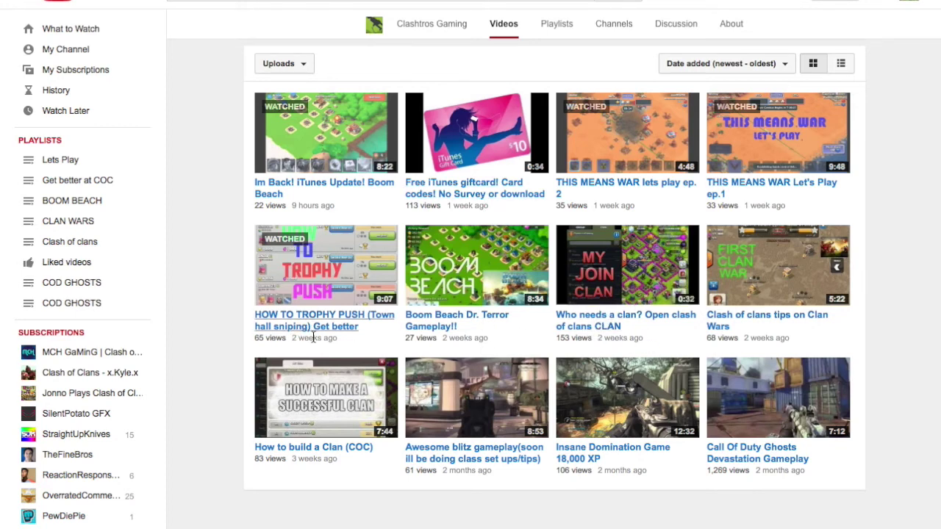
mouse_move(503, 429)
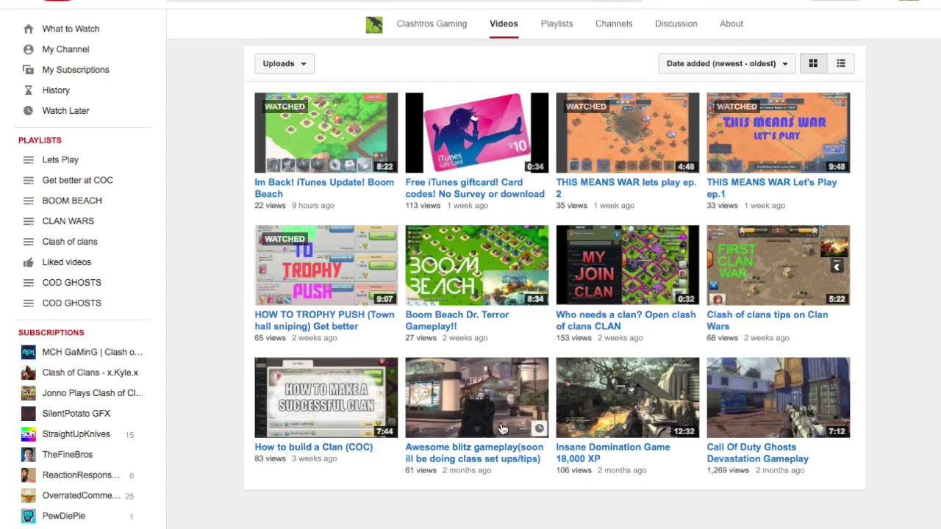
drag(804, 471, 721, 379)
click(707, 490)
drag(655, 515, 406, 446)
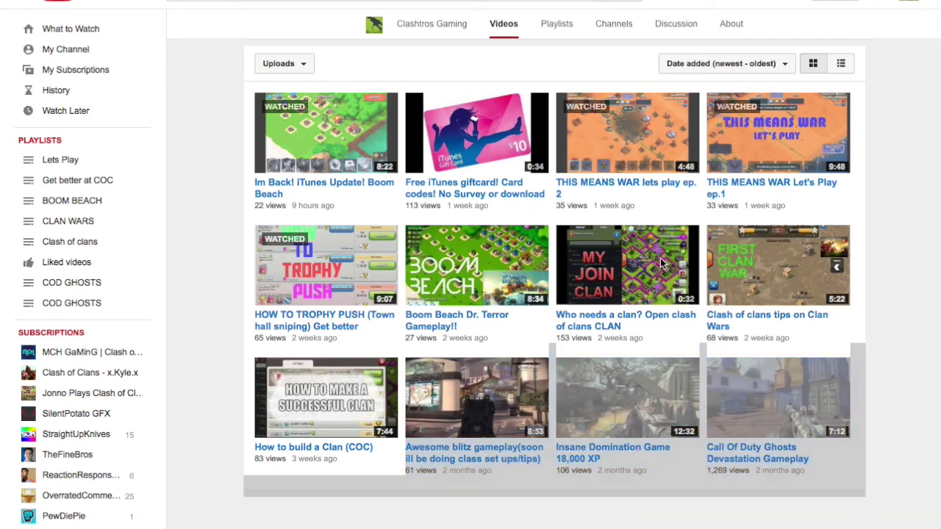
click(883, 369)
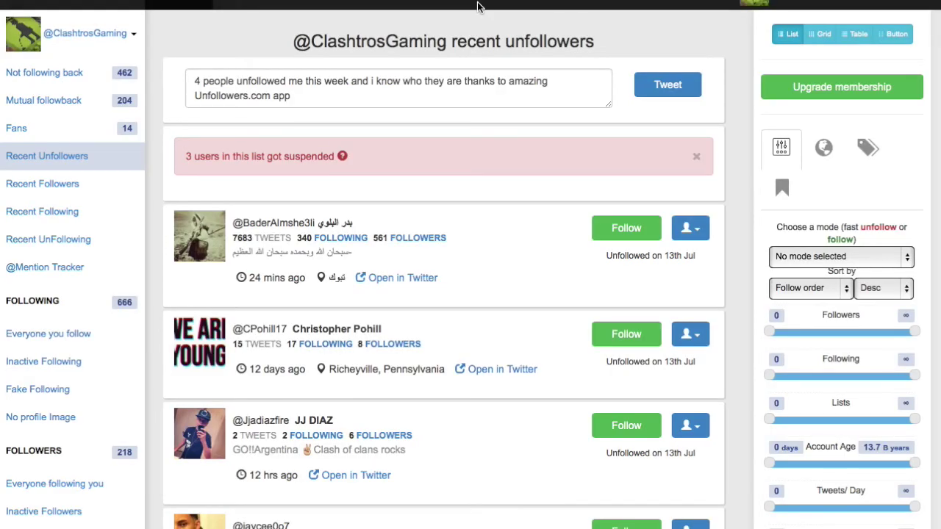
Follow back all 14 fans on the Fans list, raising Following to 680.
click(130, 139)
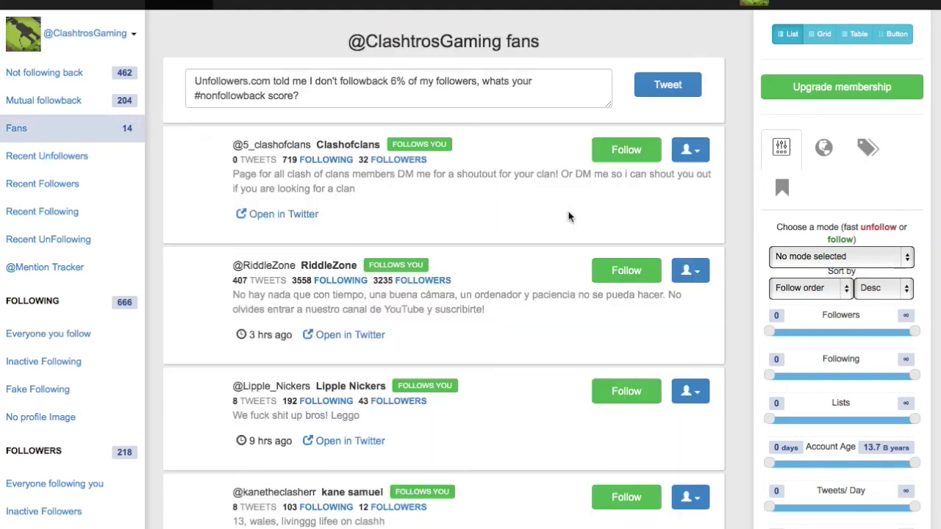
scroll(578, 233, down, 1)
click(651, 76)
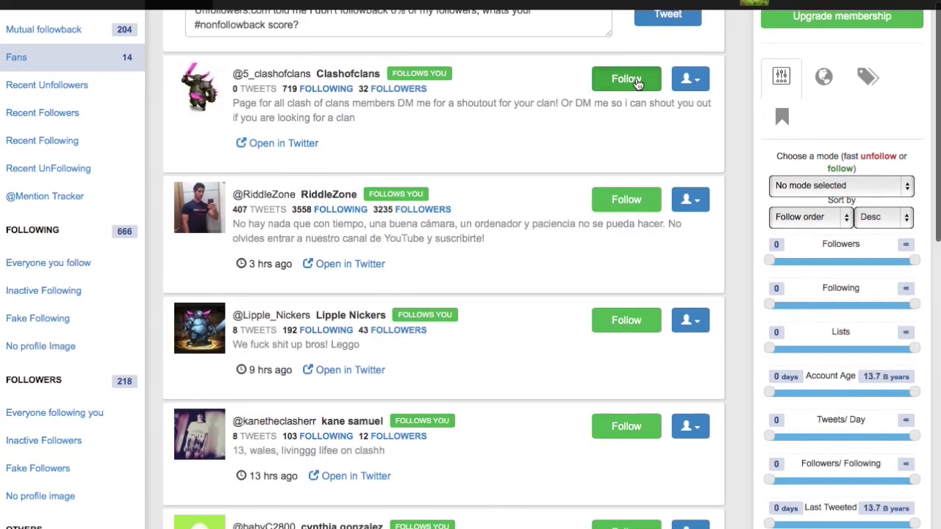
click(626, 81)
click(626, 82)
click(632, 85)
click(632, 85)
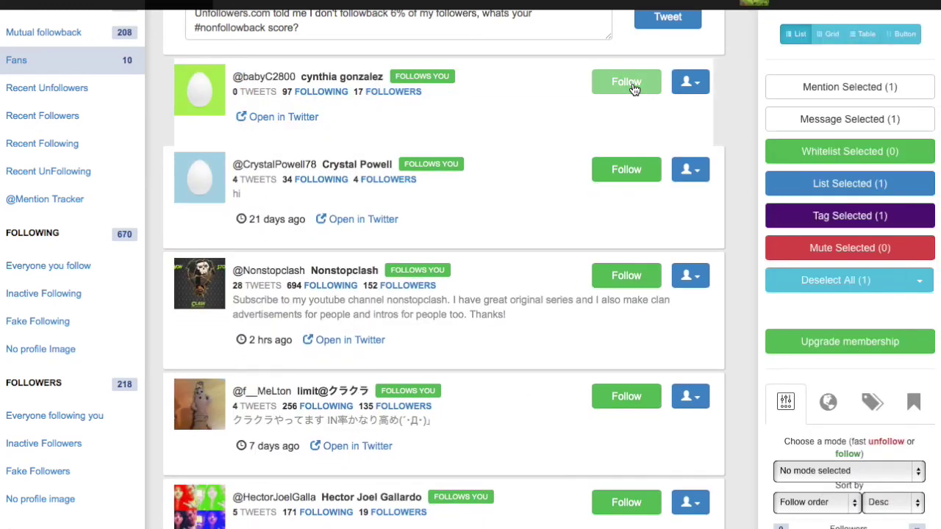
click(632, 85)
click(632, 85)
click(632, 84)
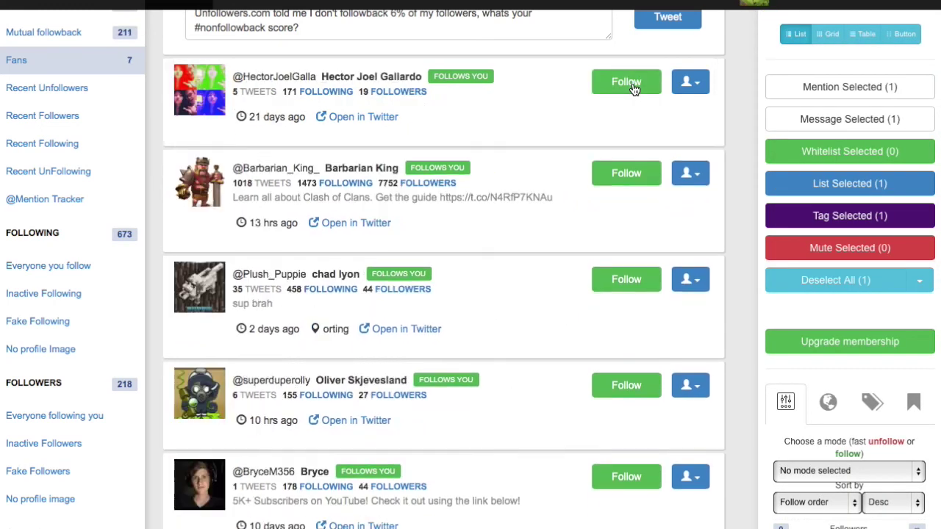
click(632, 85)
click(632, 85)
click(632, 84)
click(632, 85)
click(632, 85)
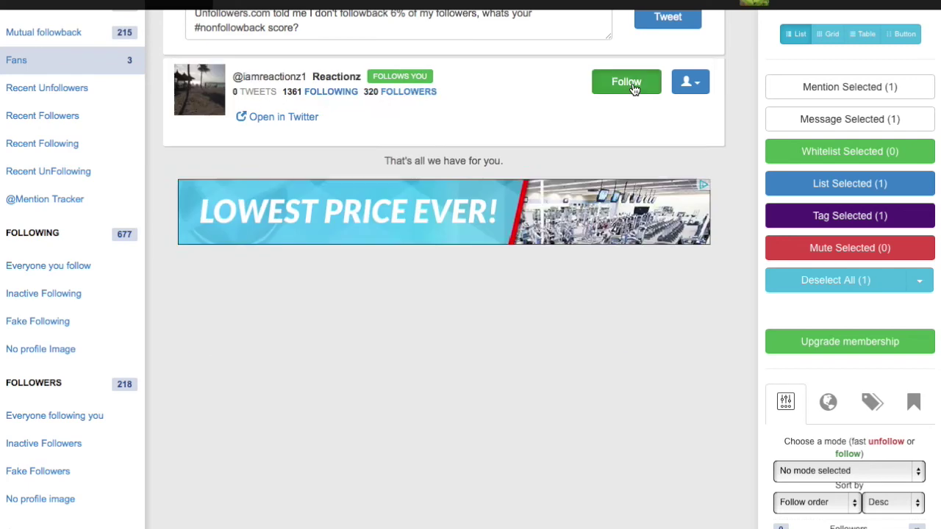
click(632, 84)
scroll(597, 82, down, 1)
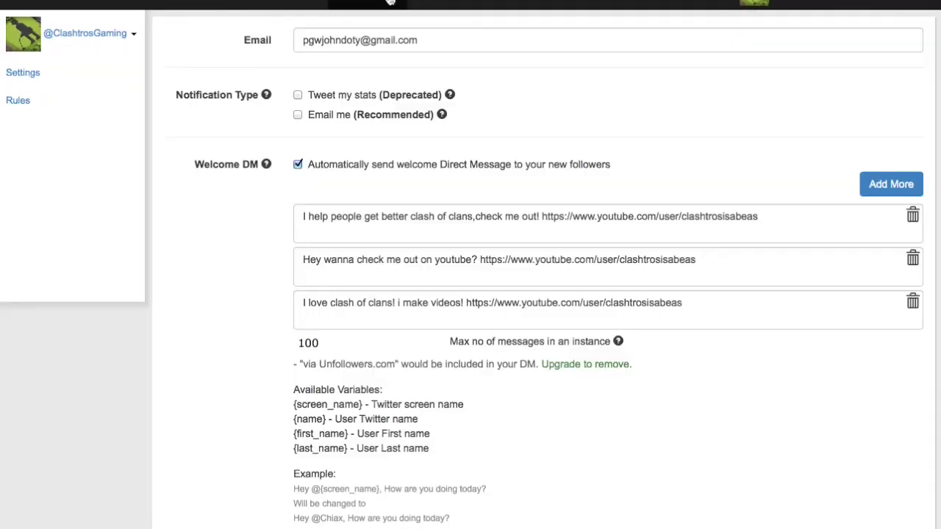
Review the three Clash of Clans video promo messages and 100-message cap in Welcome DM settings.
scroll(393, 95, down, 3)
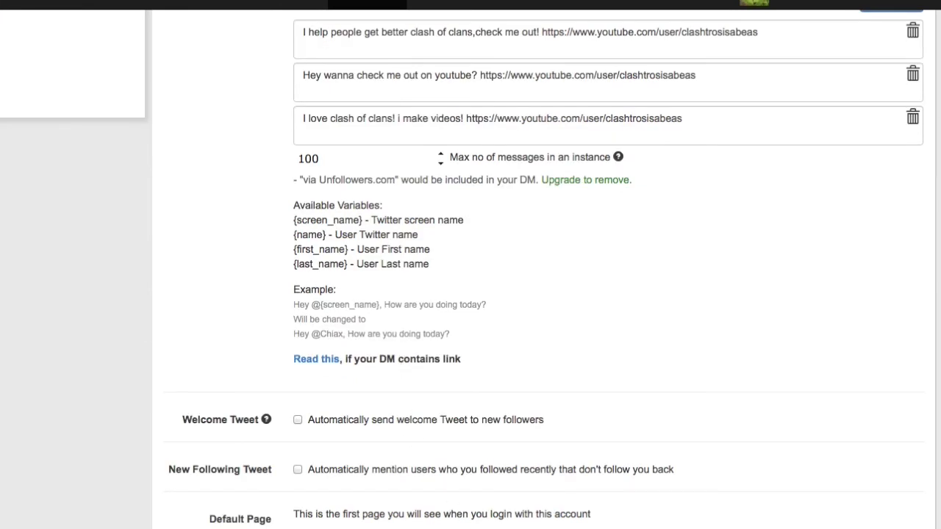
triple_click(441, 514)
scroll(528, 478, up, 3)
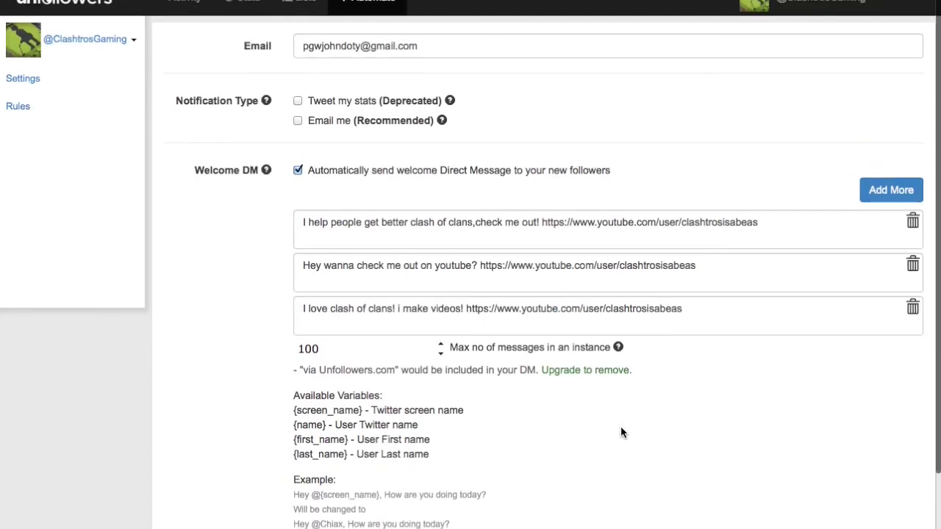
scroll(620, 428, down, 3)
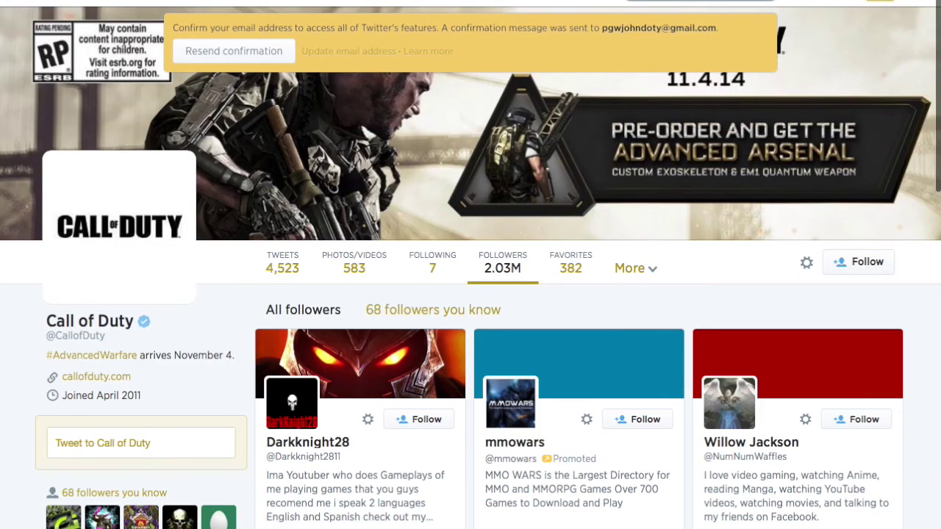
Search Twitter for 'battlefield' and open the verified Battlefield account's 1.11M followers list.
click(640, 1)
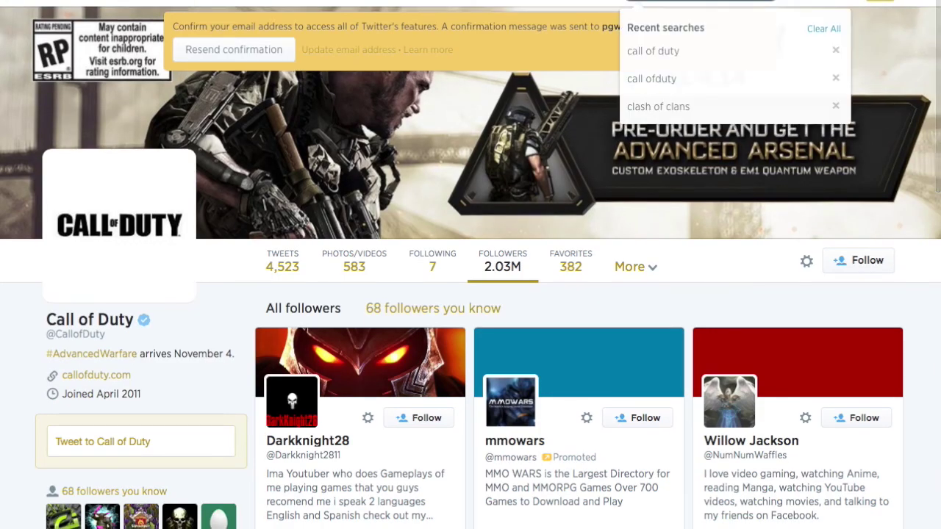
text(battlefield)
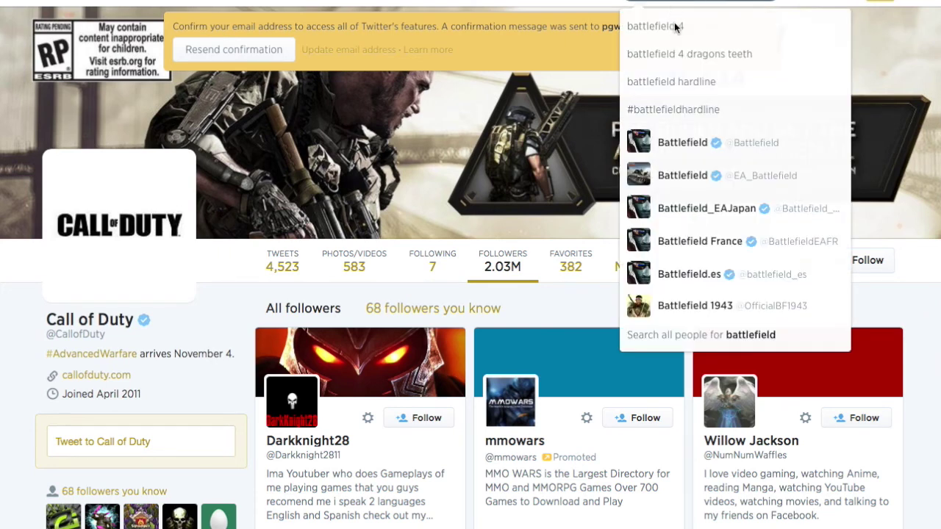
key(Return)
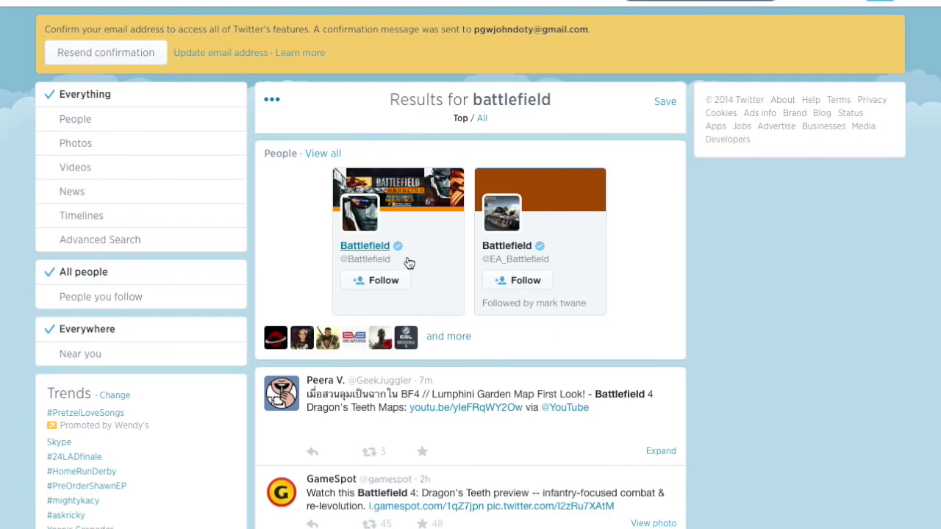
click(388, 247)
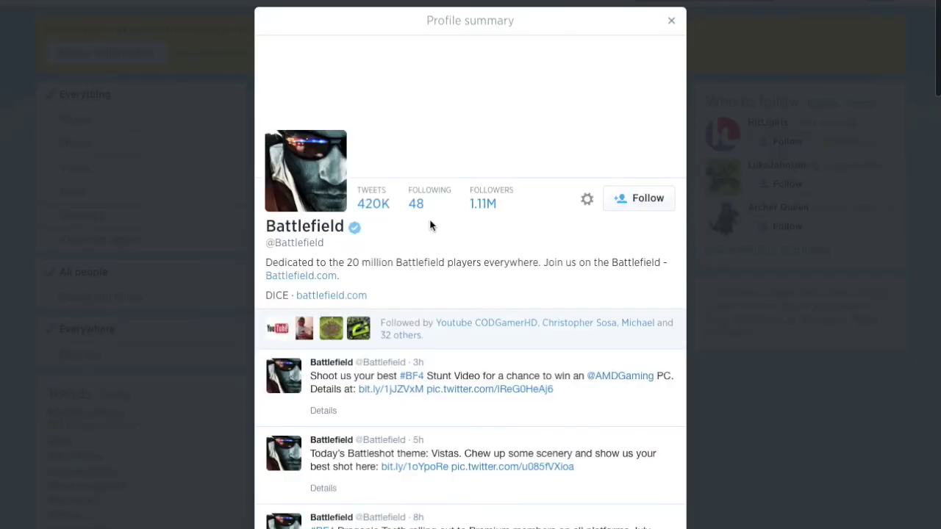
click(488, 183)
scroll(483, 311, down, 3)
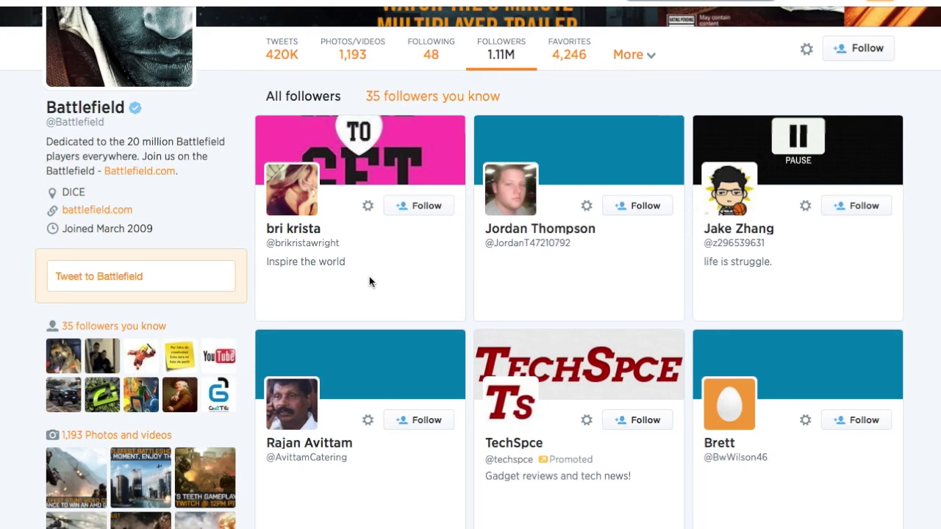
scroll(406, 272, up, 3)
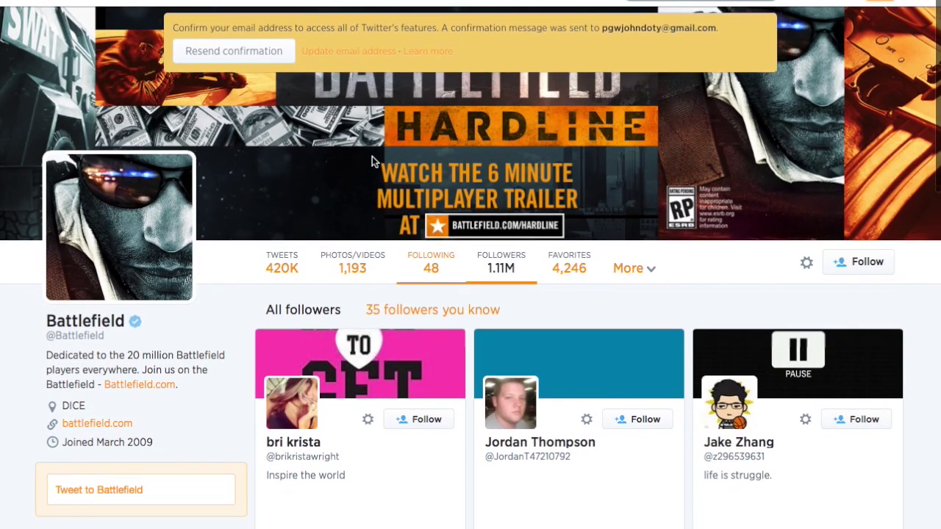